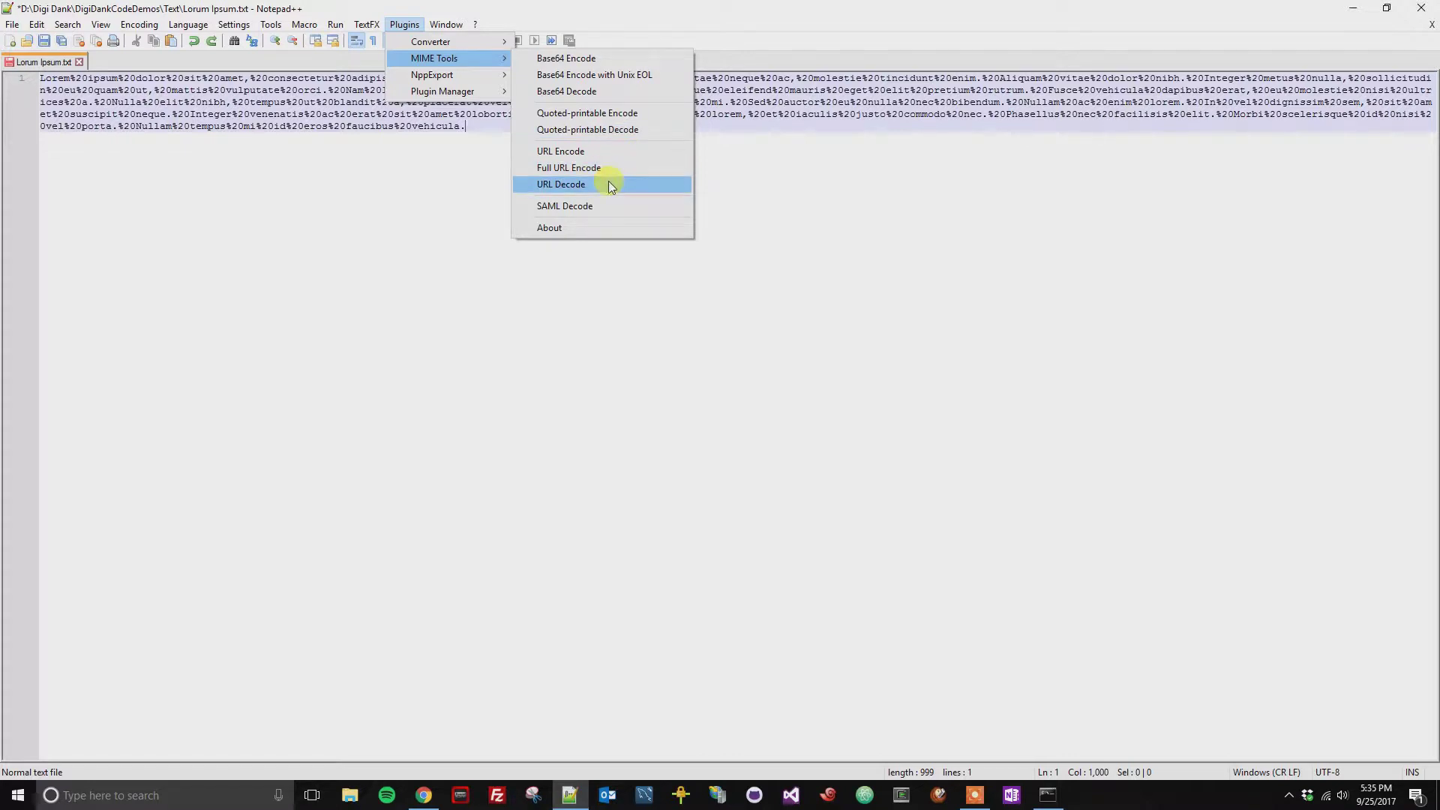
Step: Select the whole file and URL-decode the %20-encoded lorem ipsum line with MIME Tools
click(938, 220)
key(ctrl+a)
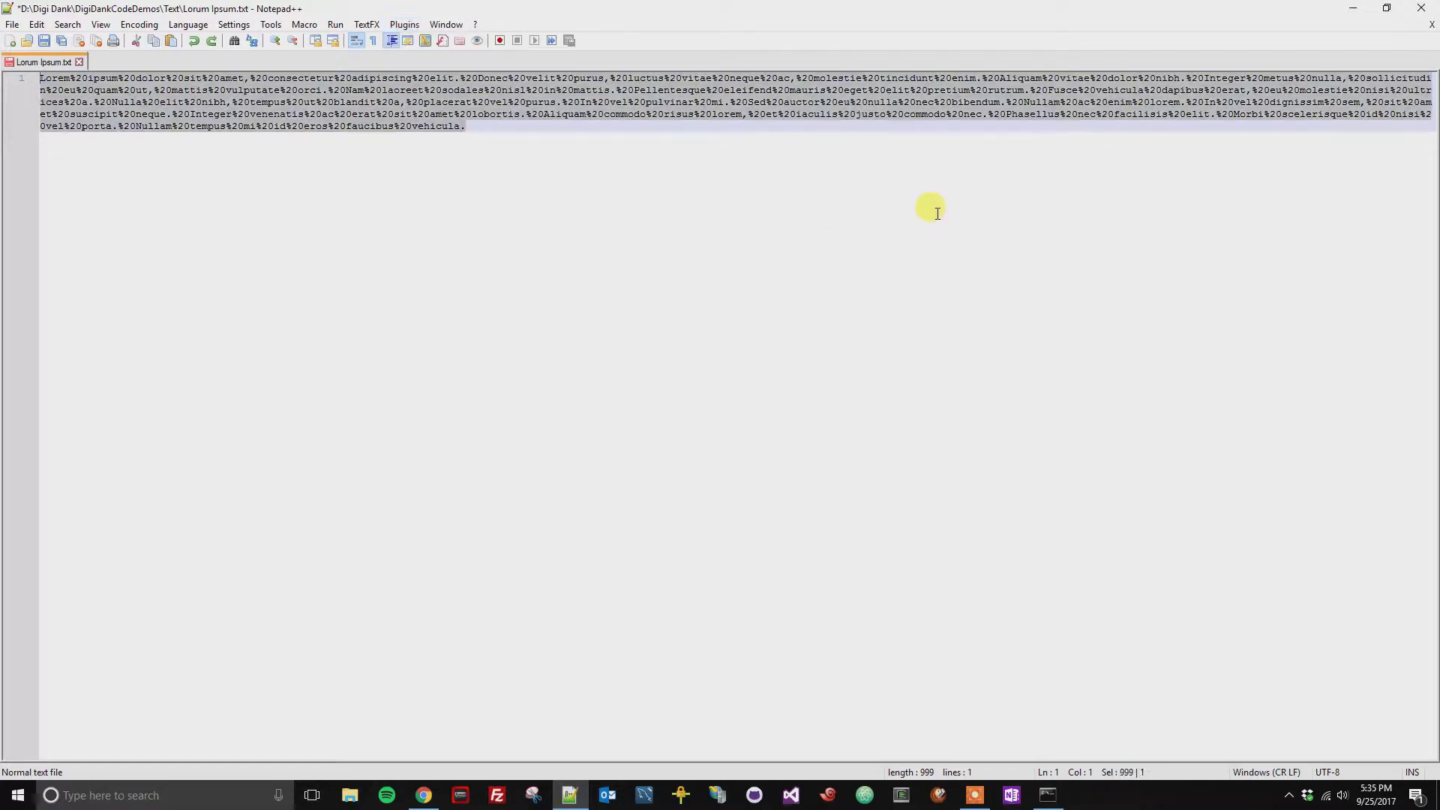
click(402, 25)
mouse_move(434, 57)
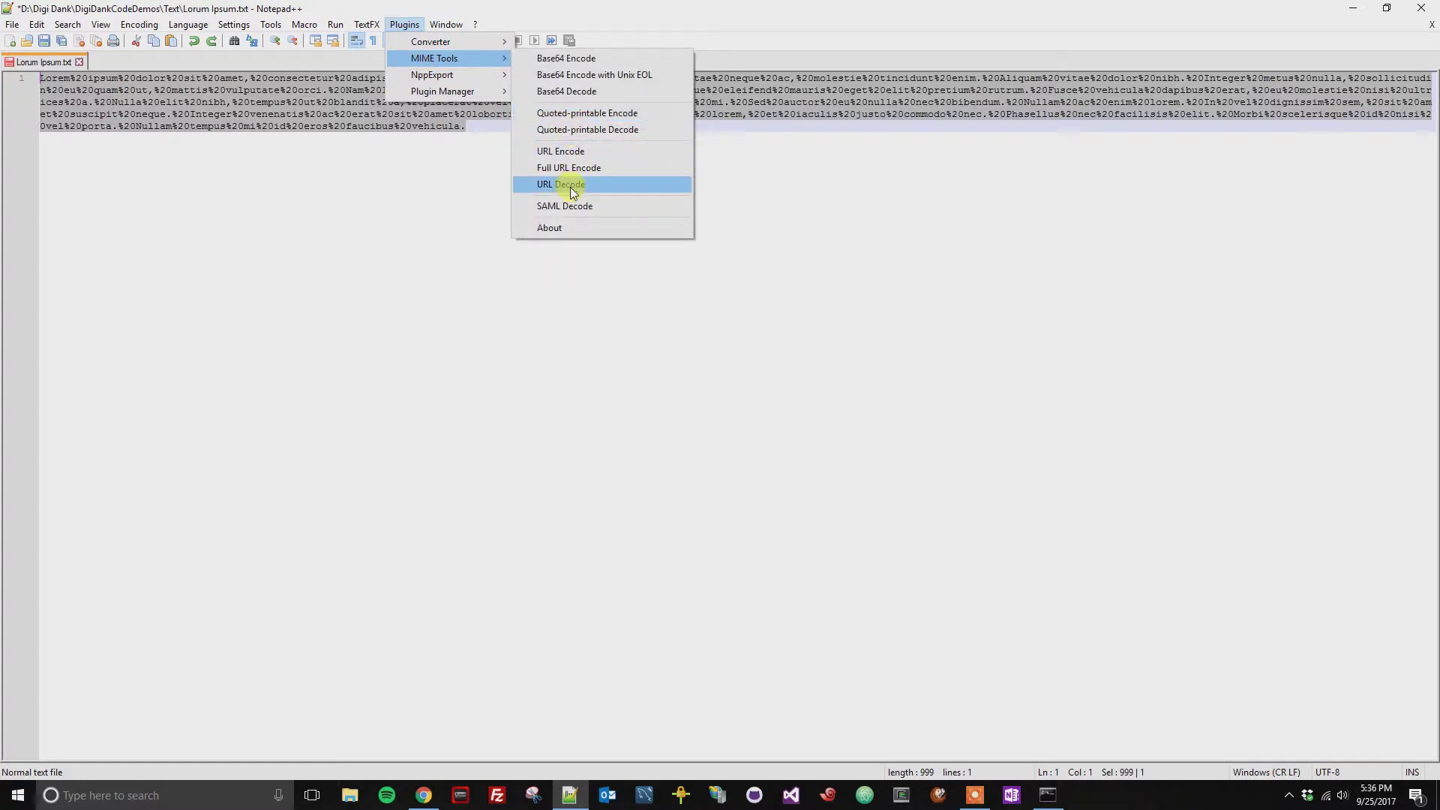
click(563, 185)
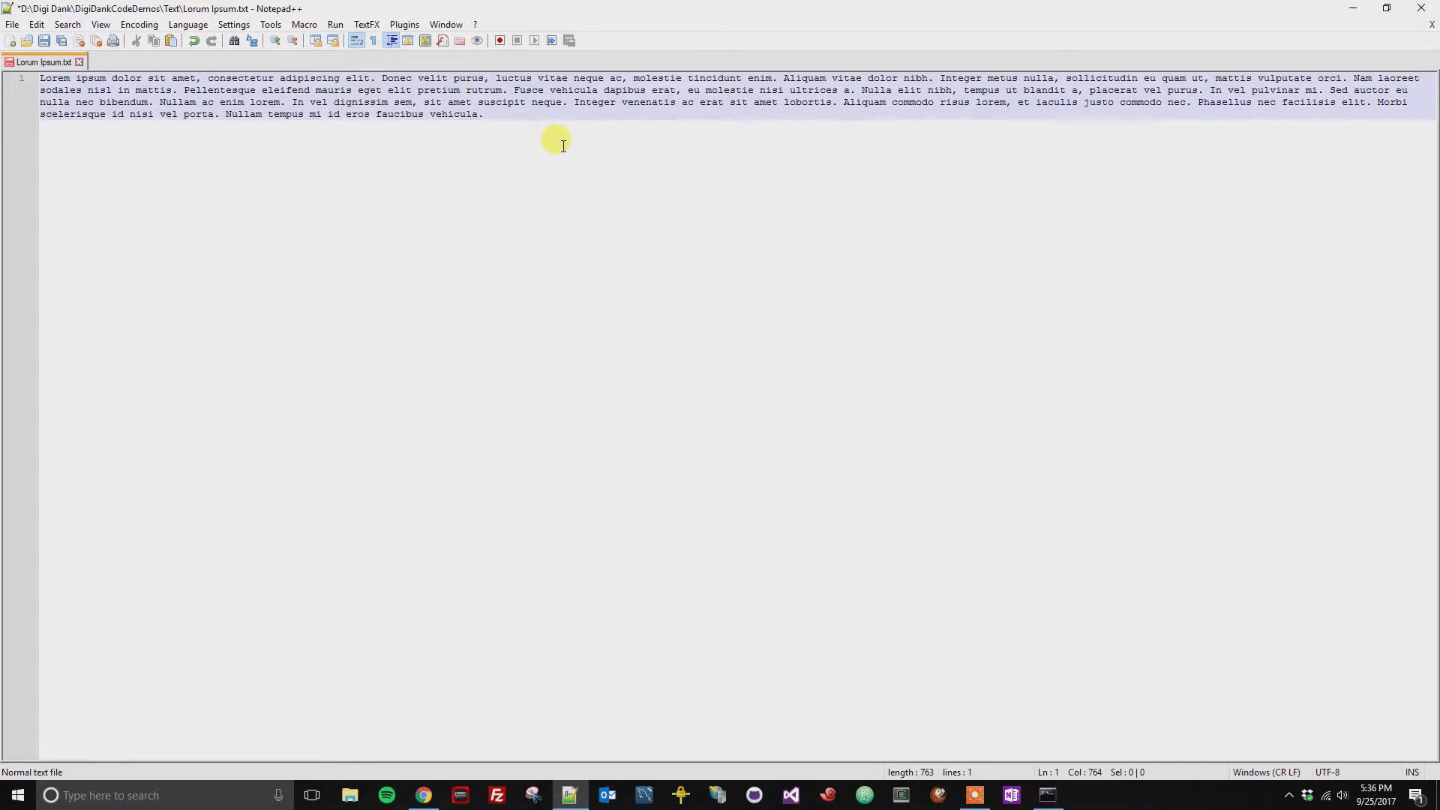
Step: Compare the encoded and decoded versions with undo and redo, then reselect all the decoded text
key(ctrl+shift+p)
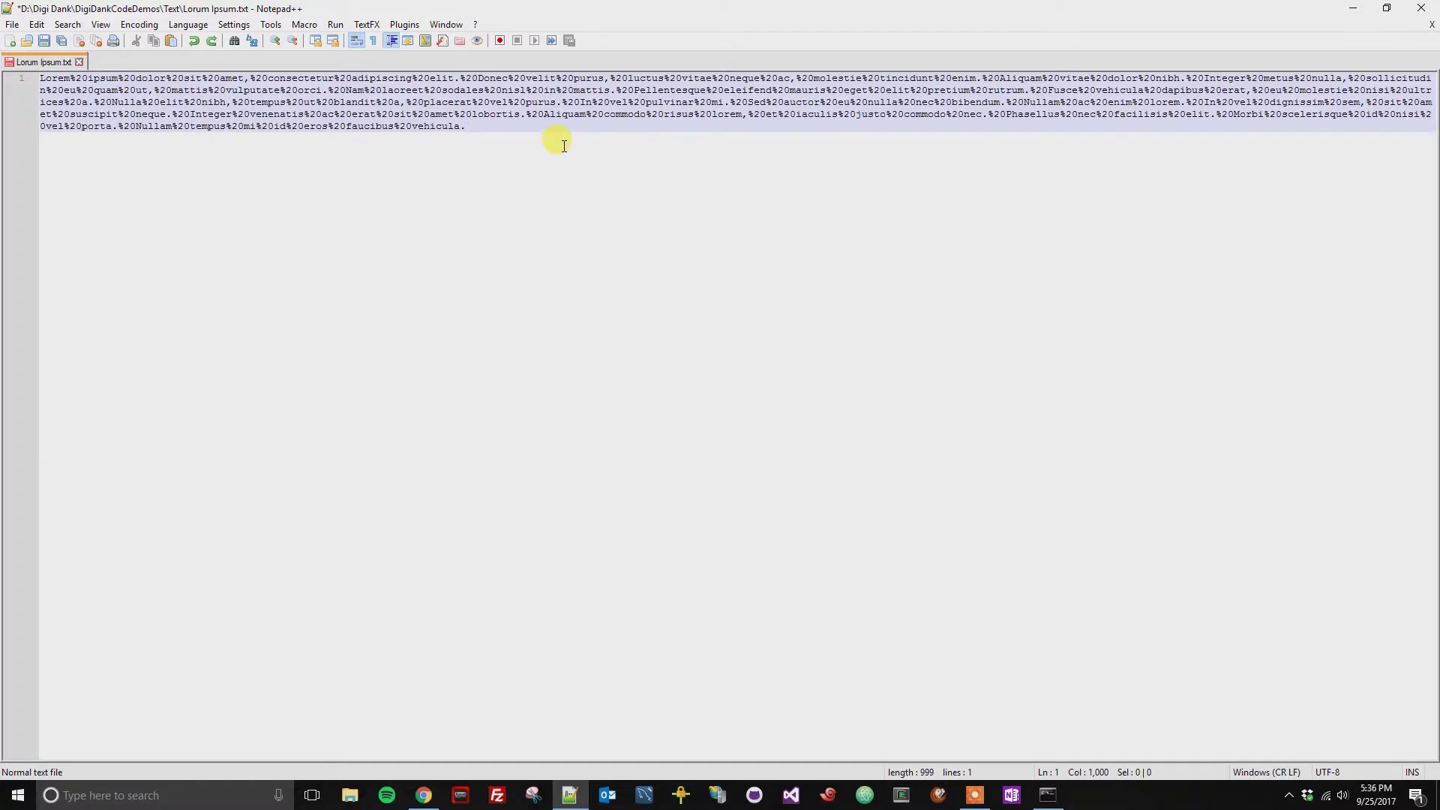
key(ctrl+z)
key(ctrl+a)
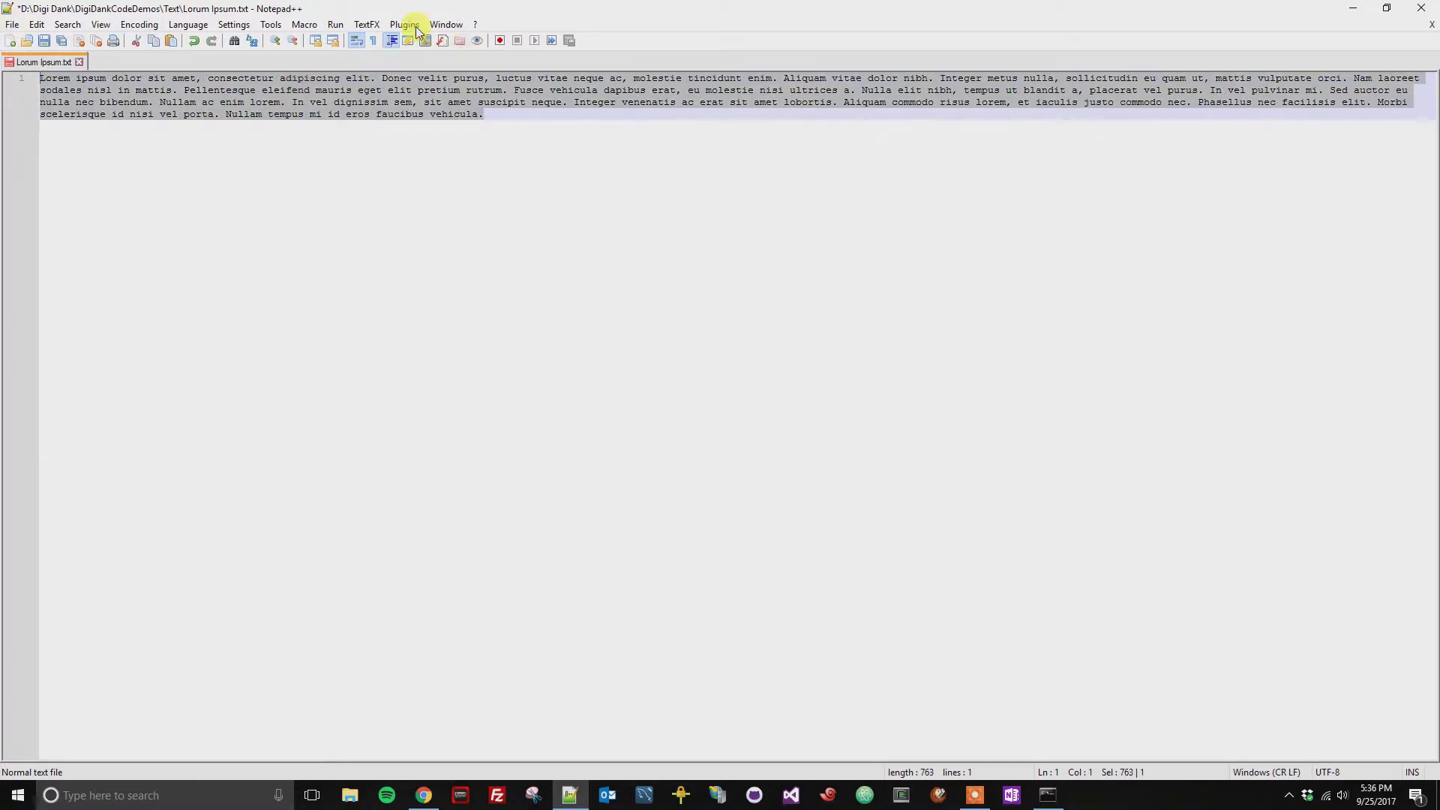
click(403, 25)
mouse_move(439, 57)
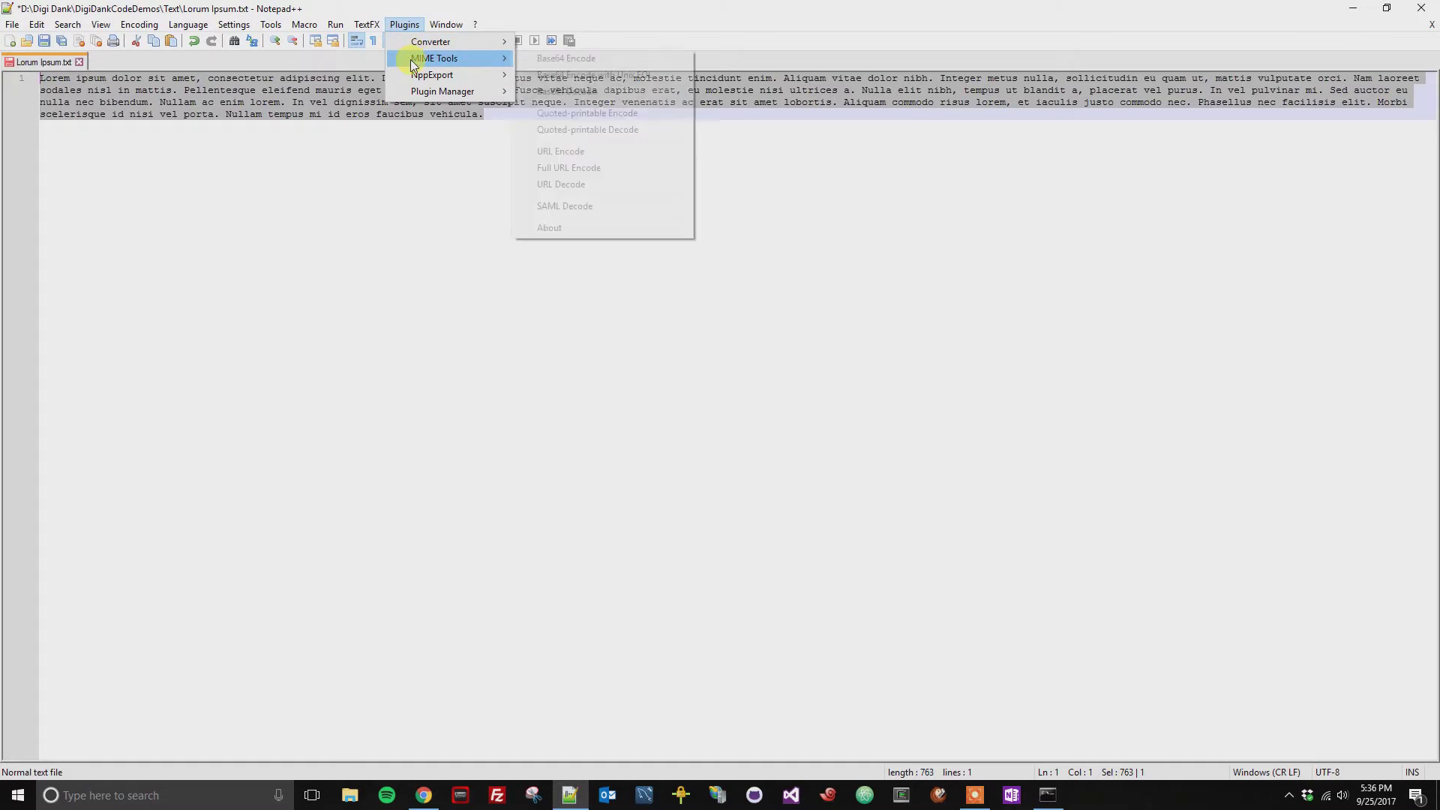